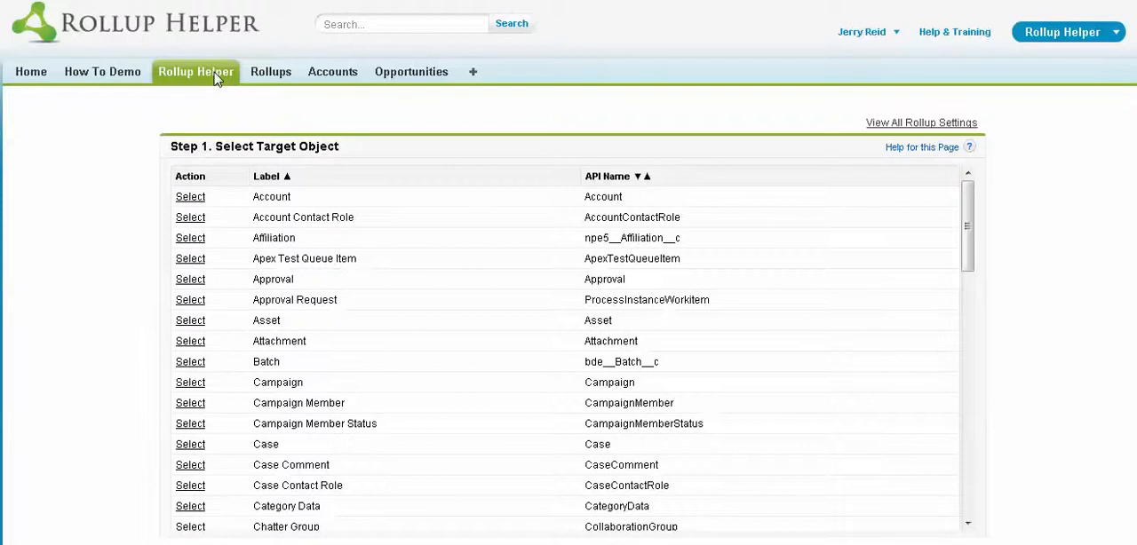
- Choose Account as the rollup's target object and review the Account fields available for storing results
left_click(194, 202)
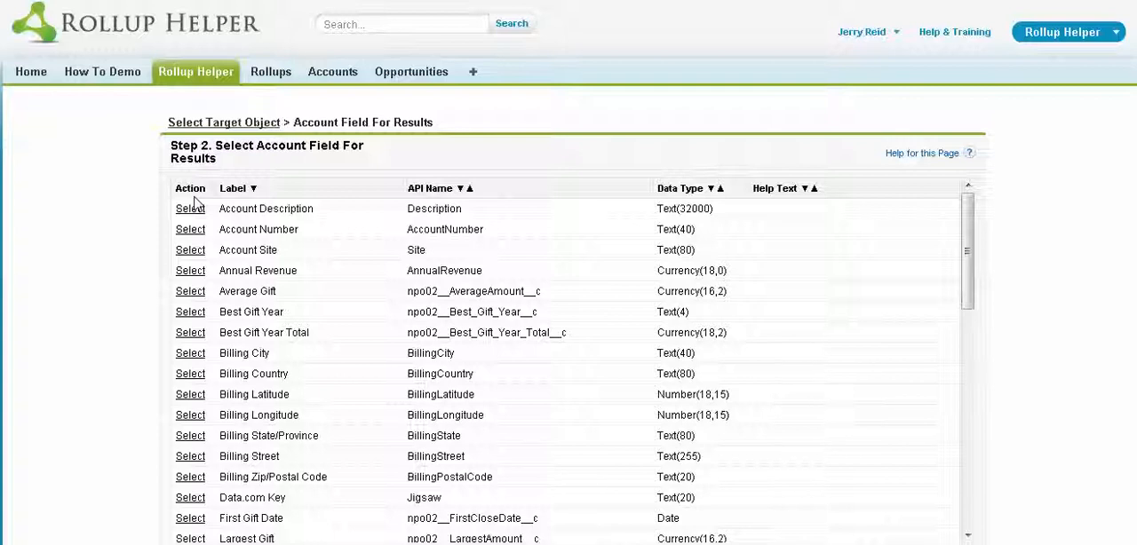
scroll(258, 253, "down", 5)
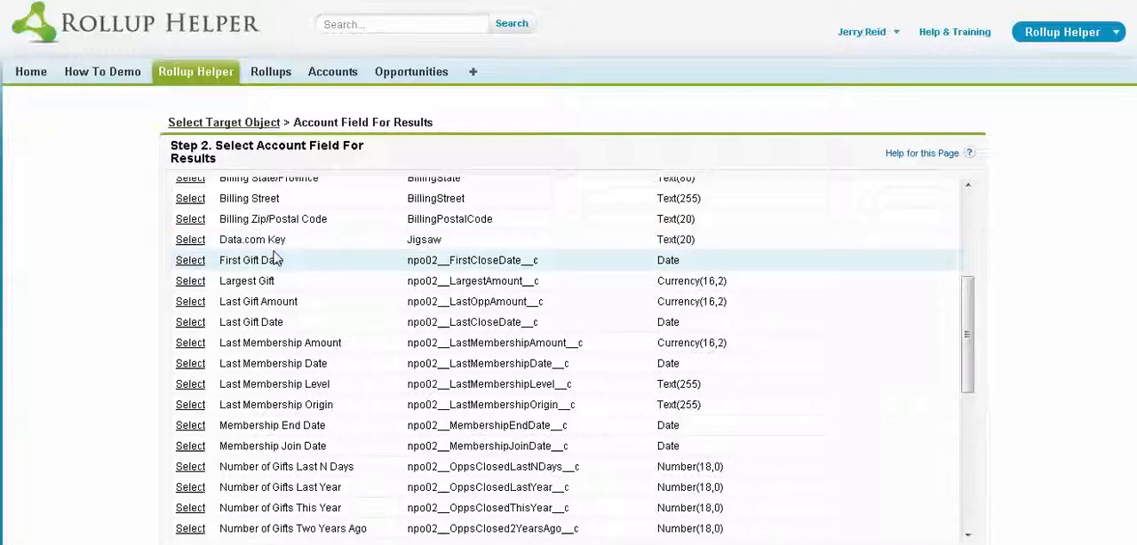
scroll(341, 272, "up", 6)
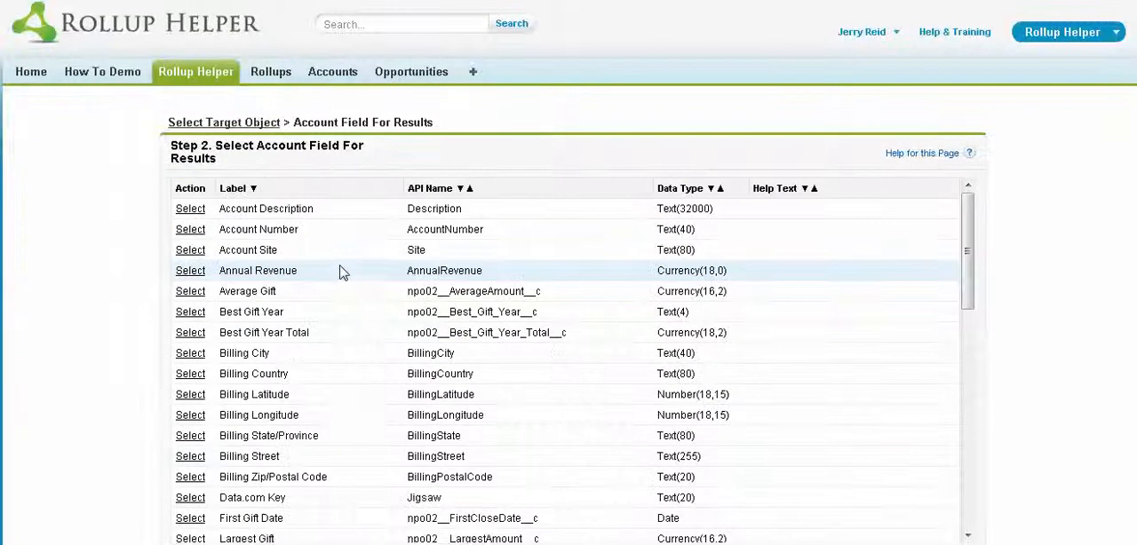
- Go to the Setup area and view the list of custom objects
left_click(866, 35)
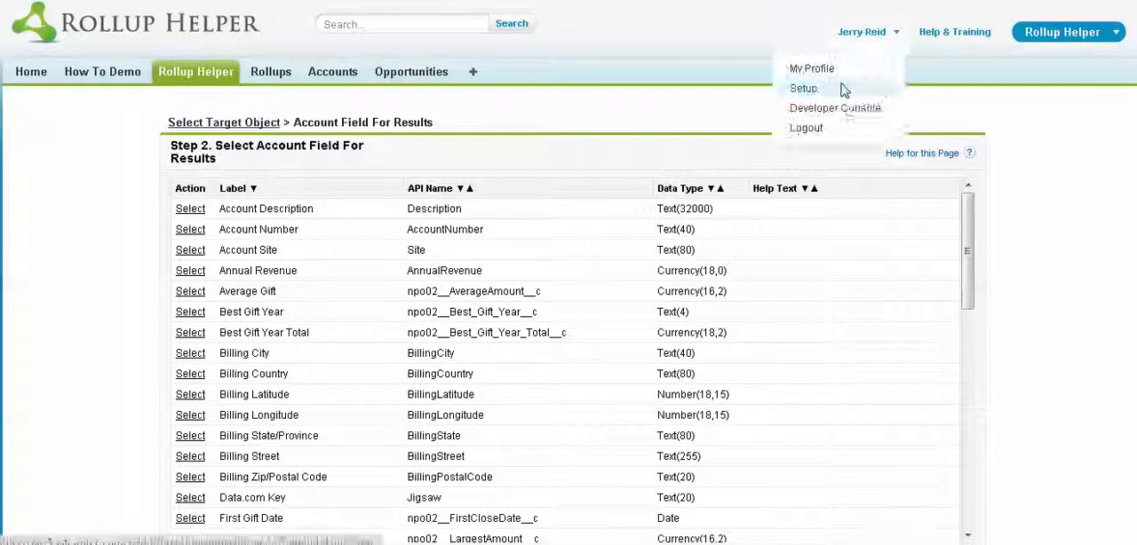
left_click(845, 87)
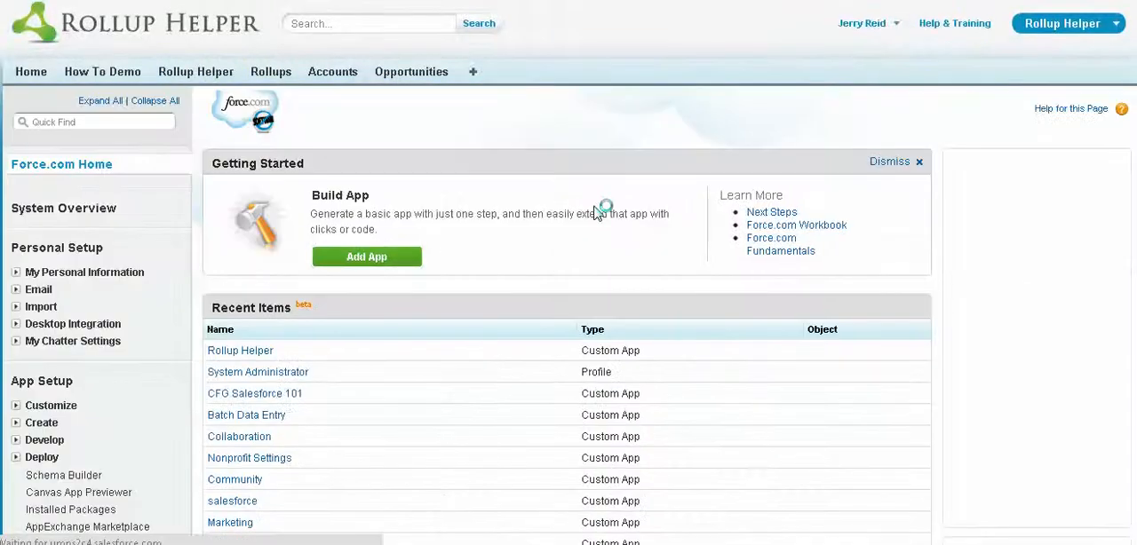
scroll(21, 432, "down", 1)
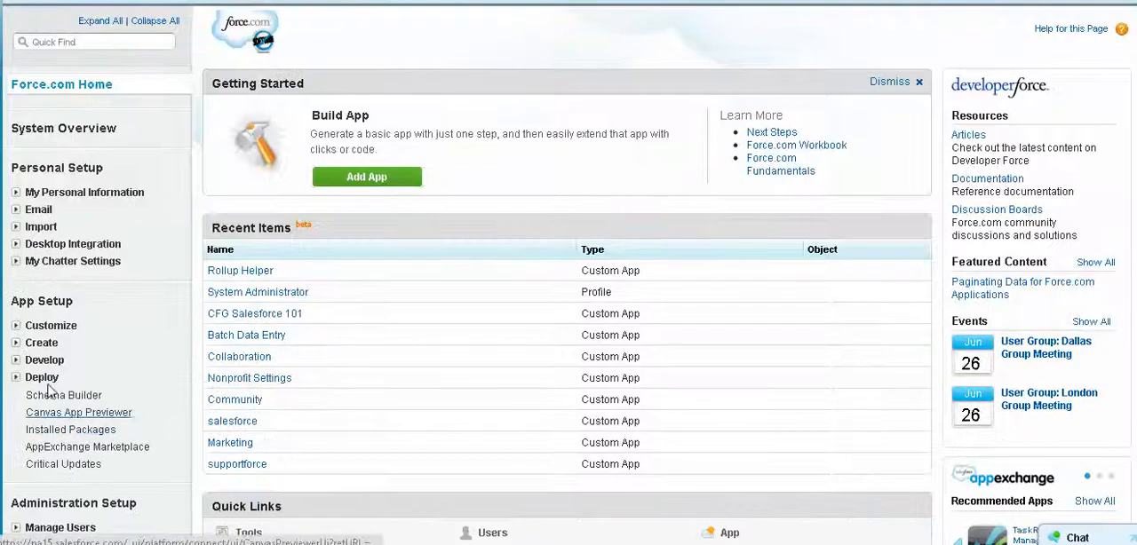
left_click(15, 342)
left_click(57, 397)
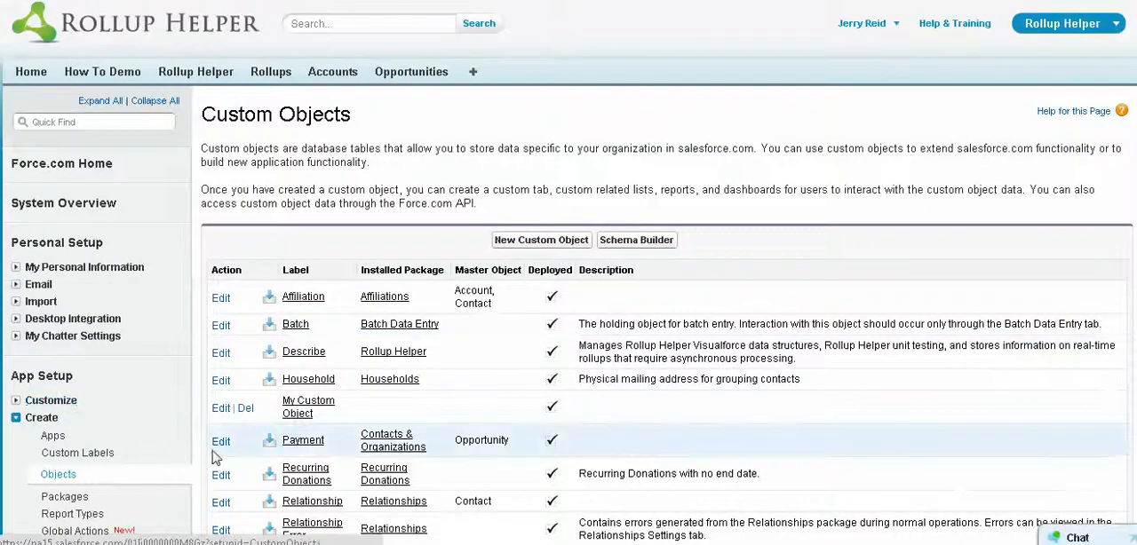
left_click(15, 417)
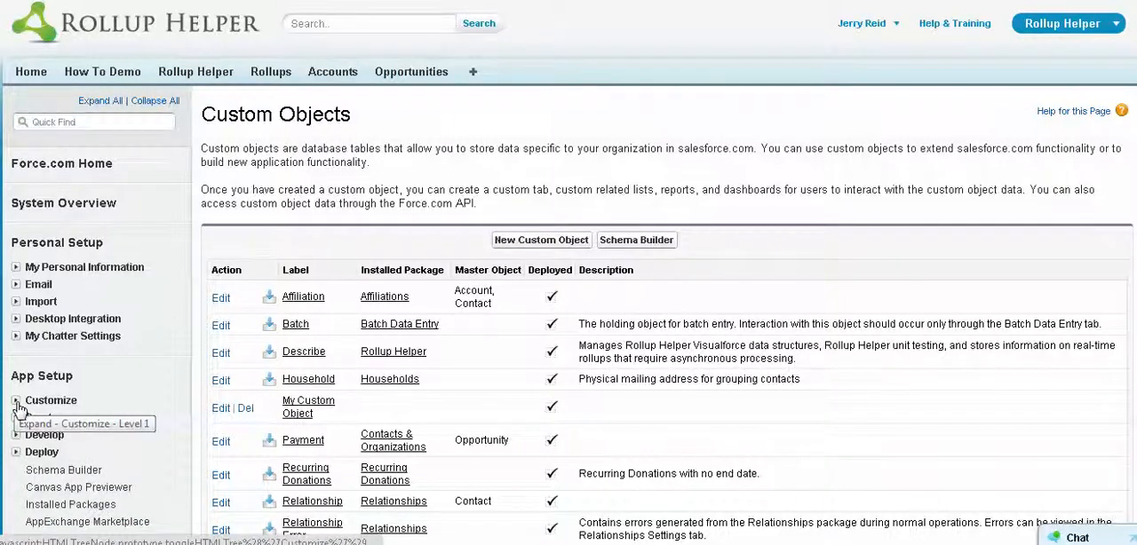
- Open the field list for the standard Account object in the app customization settings
left_click(17, 402)
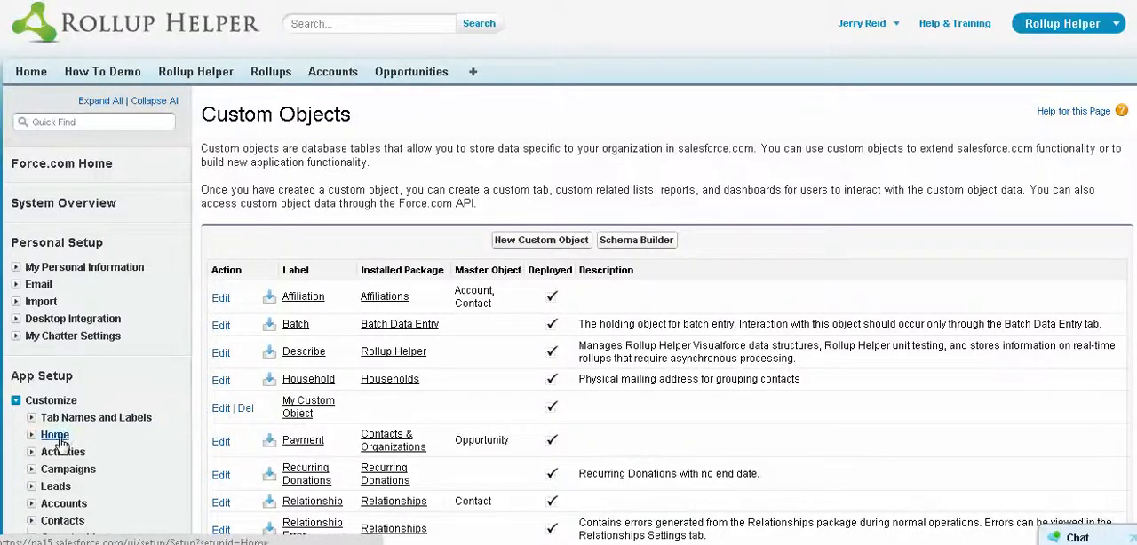
scroll(27, 409, "down", 3)
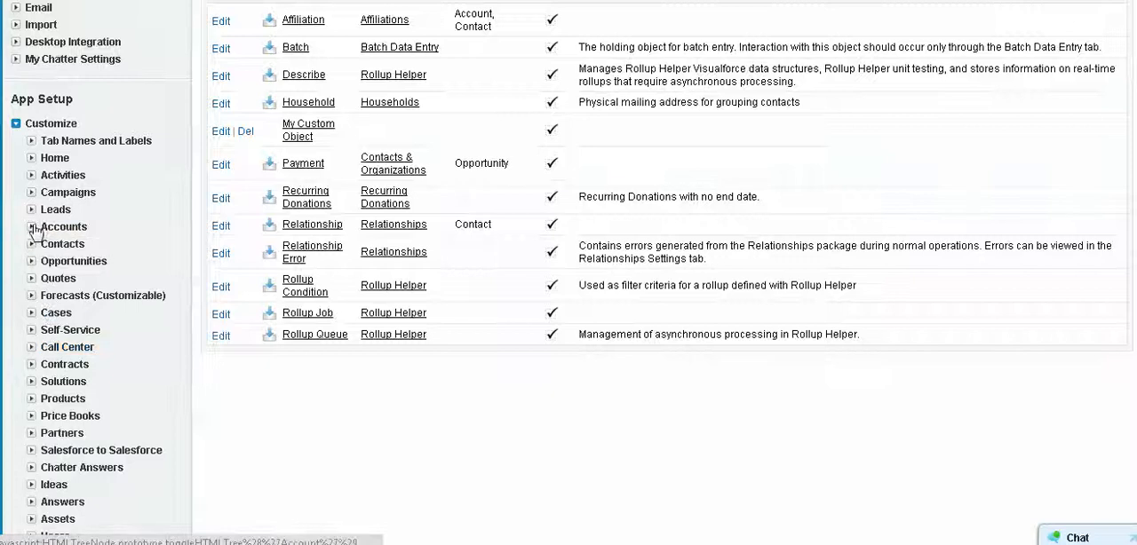
left_click(32, 227)
left_click(72, 247)
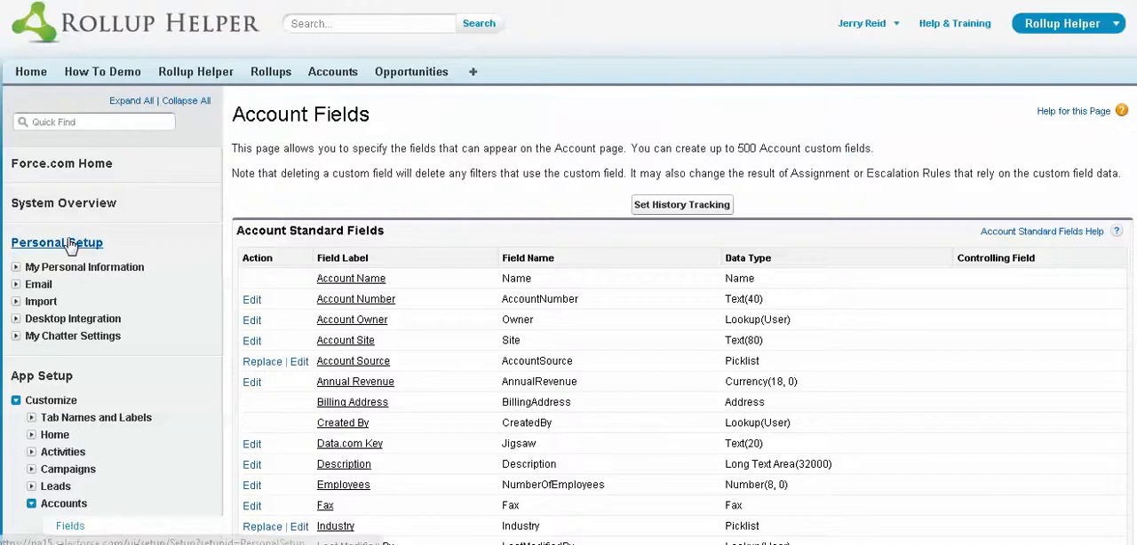
- Start a new Account custom field and choose Currency as its data type
scroll(397, 315, "down", 1)
scroll(397, 316, "down", 10)
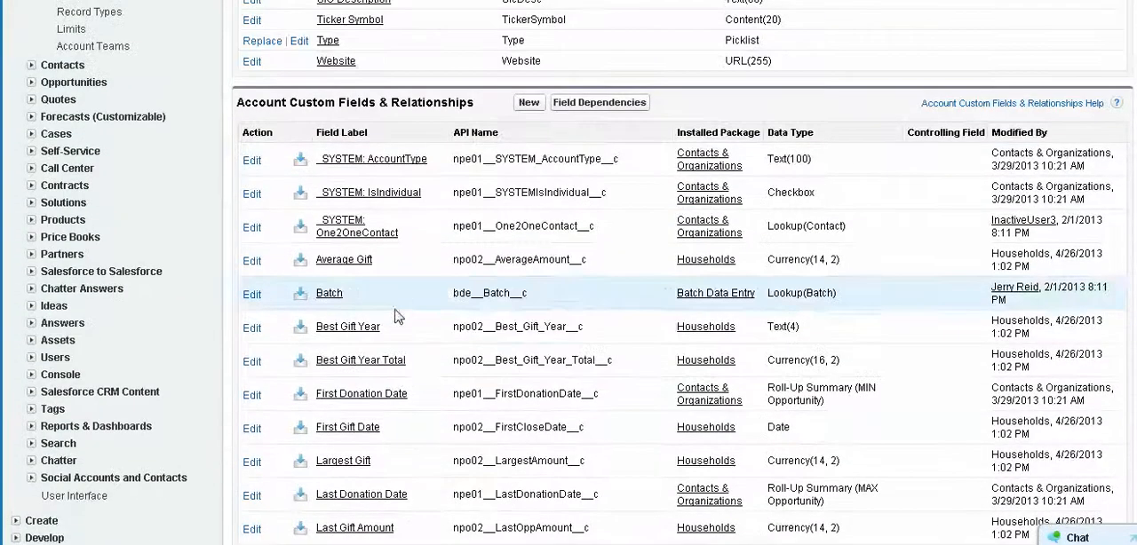
left_click(531, 104)
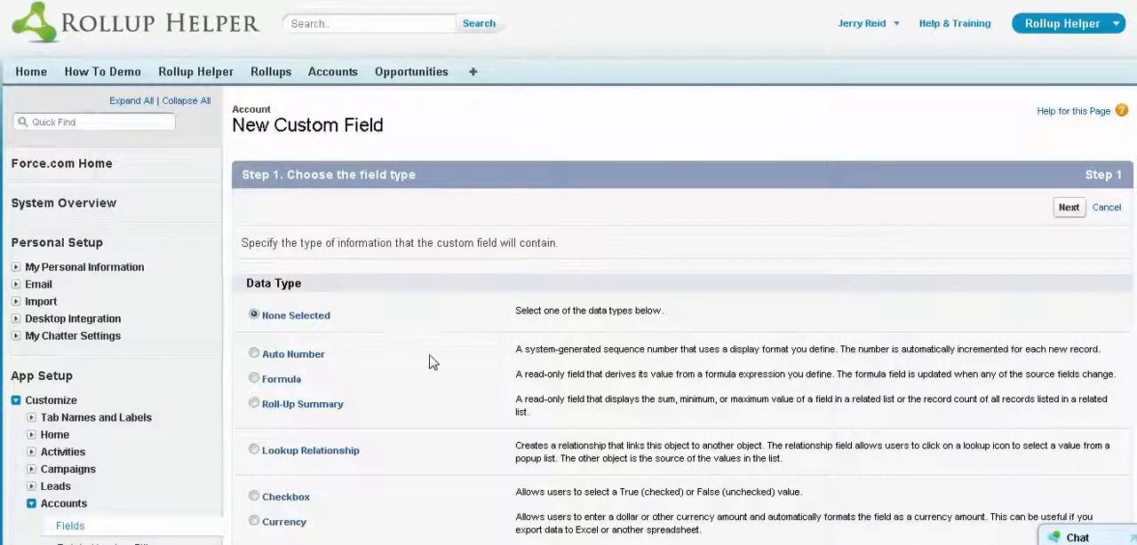
scroll(425, 359, "down", 1)
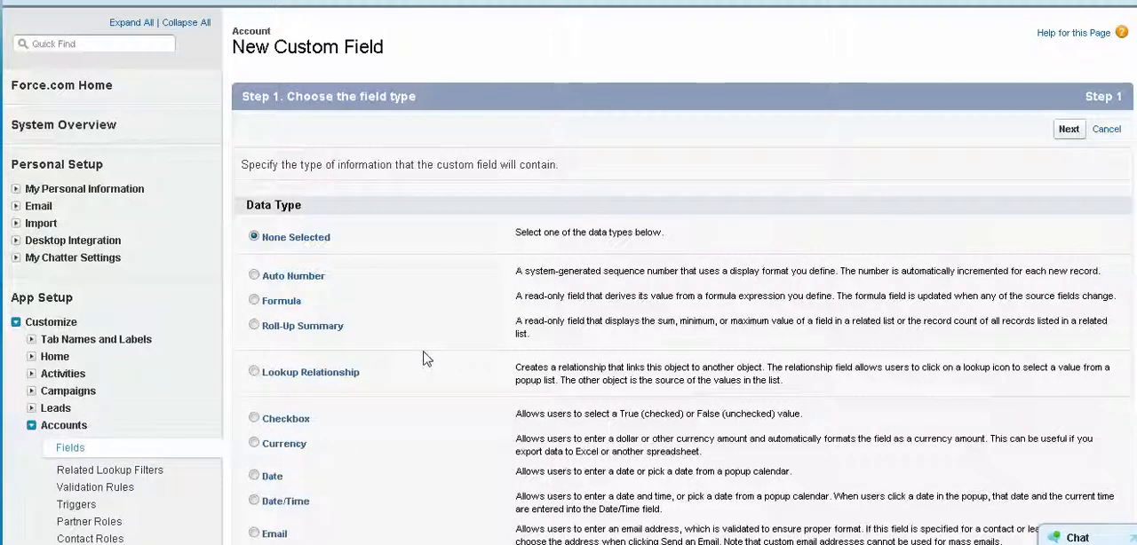
scroll(421, 357, "down", 4)
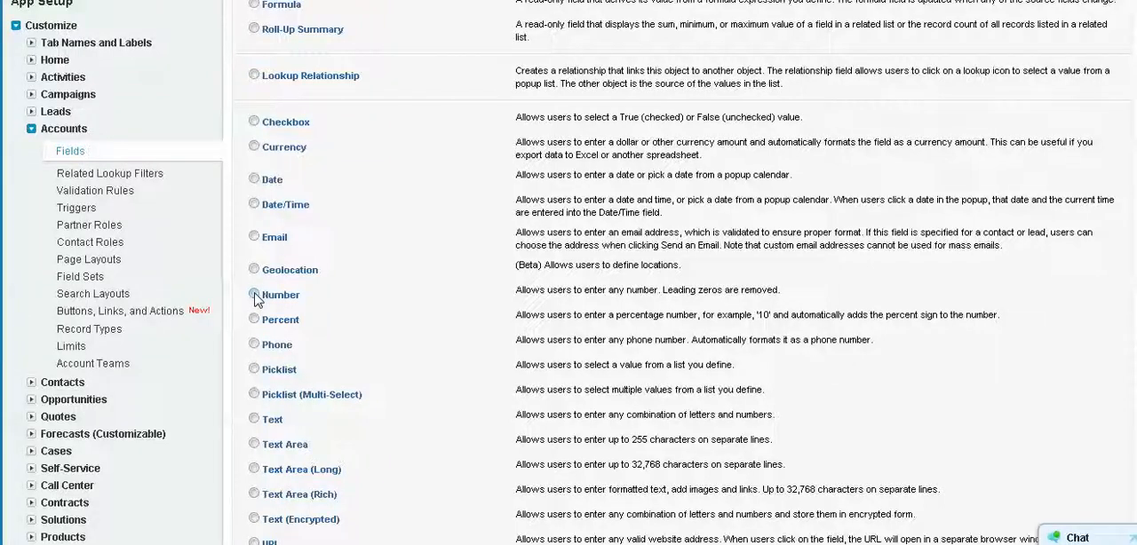
left_click(254, 147)
scroll(324, 164, "up", 3)
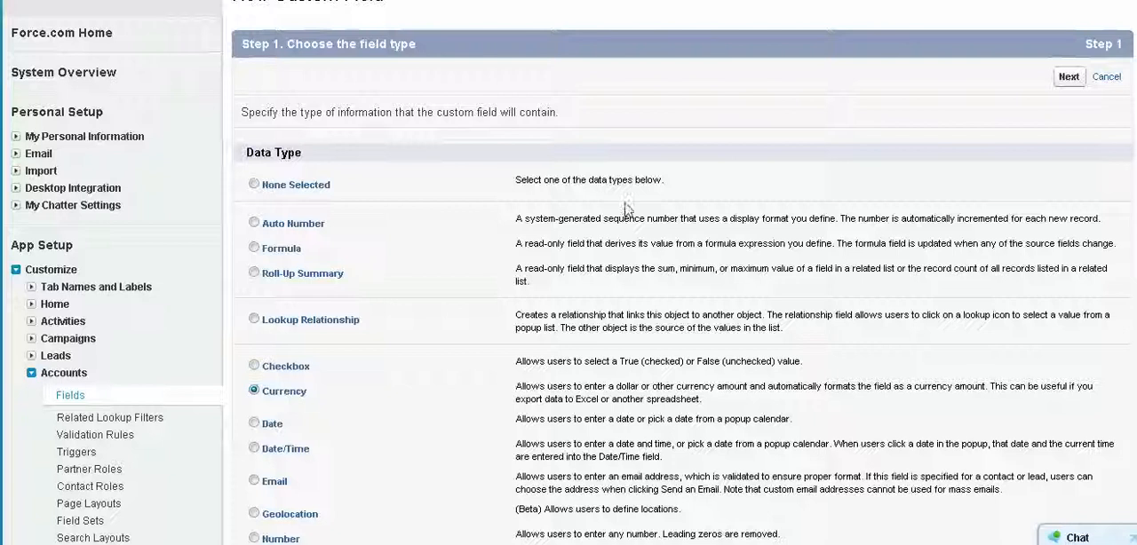
left_click(1069, 78)
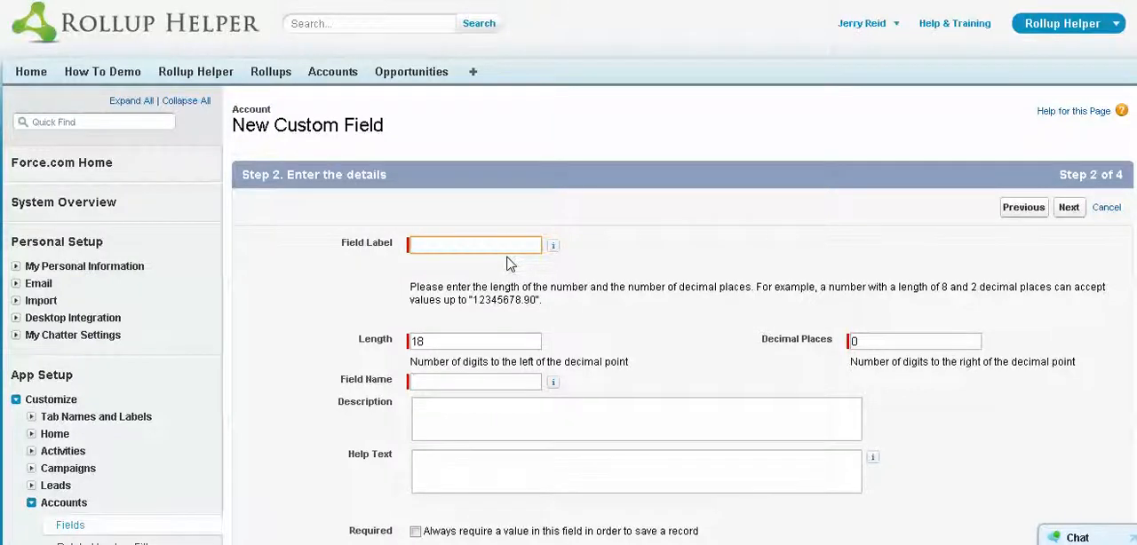
- Label the new currency field "Closed Won Opportunity Total" and let its field name fill in from the label
type("Closed Won OPp")
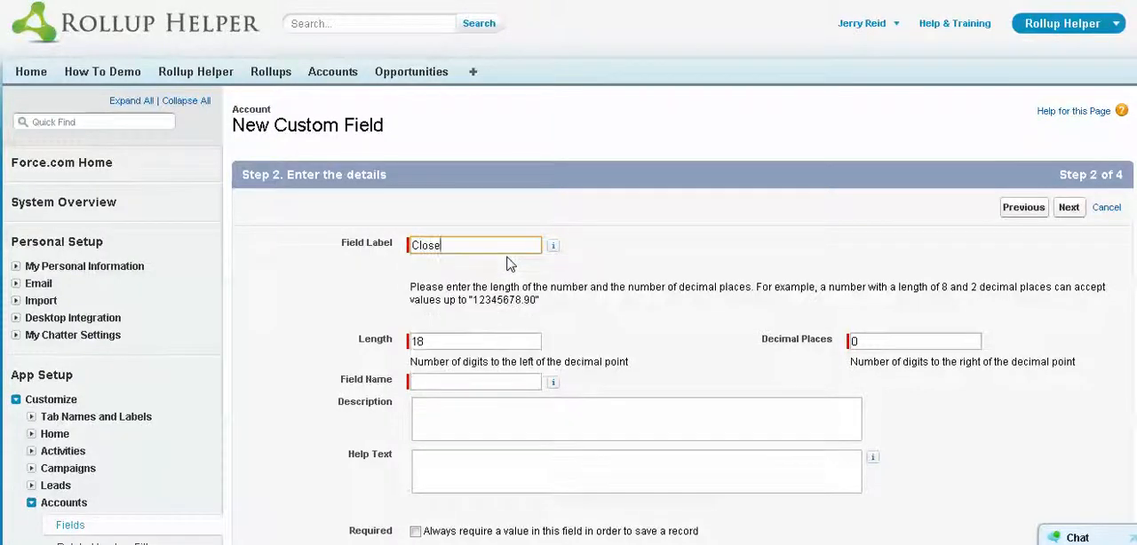
key("BackSpace")
key("BackSpace")
type("pportunity Total")
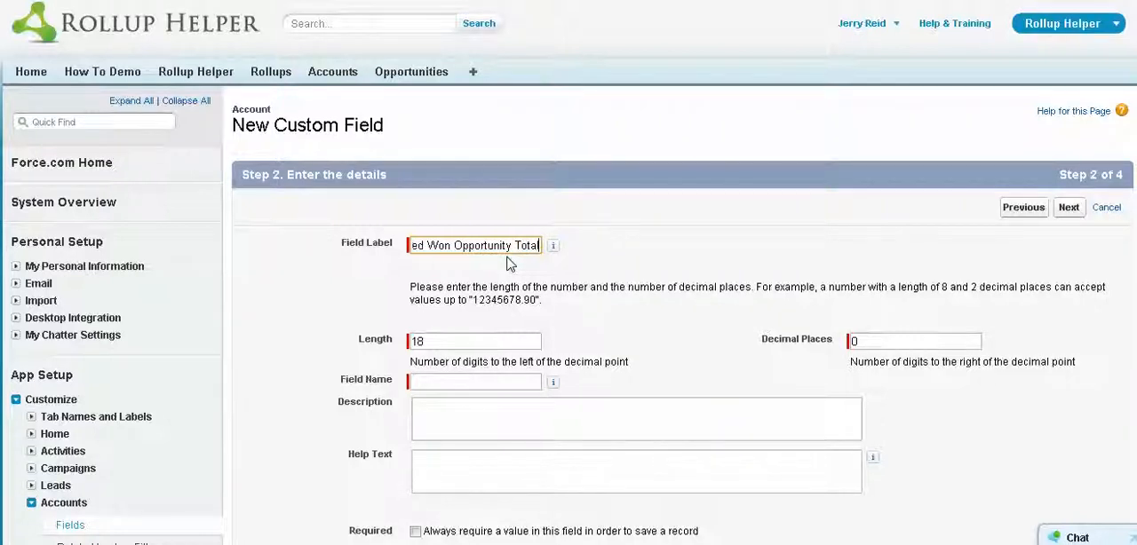
key("Tab")
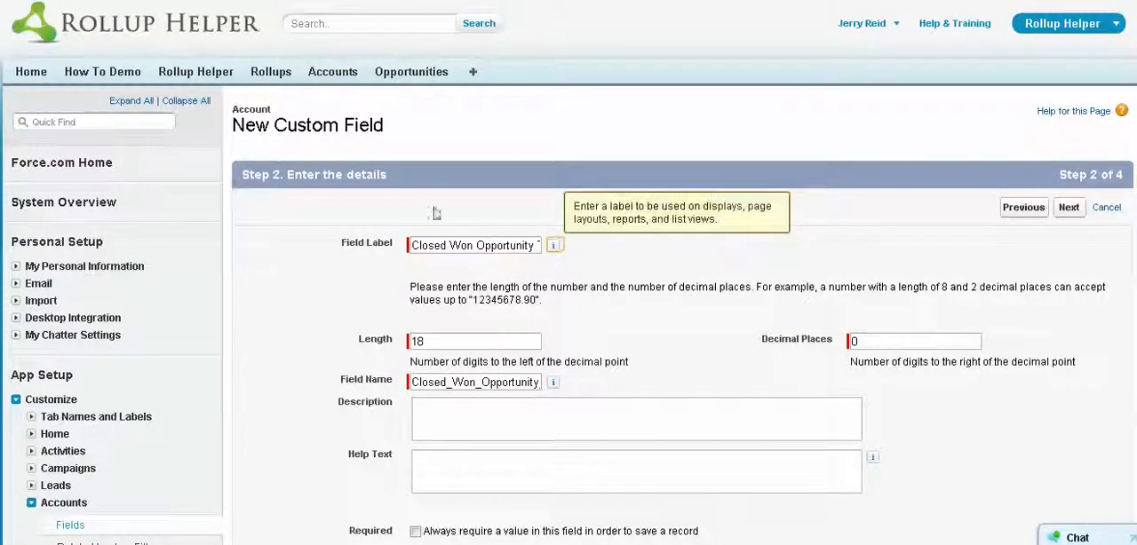
- Keep the field's length of 18 and 0 decimal places, and continue to the field-level security settings
scroll(504, 377, "down", 3)
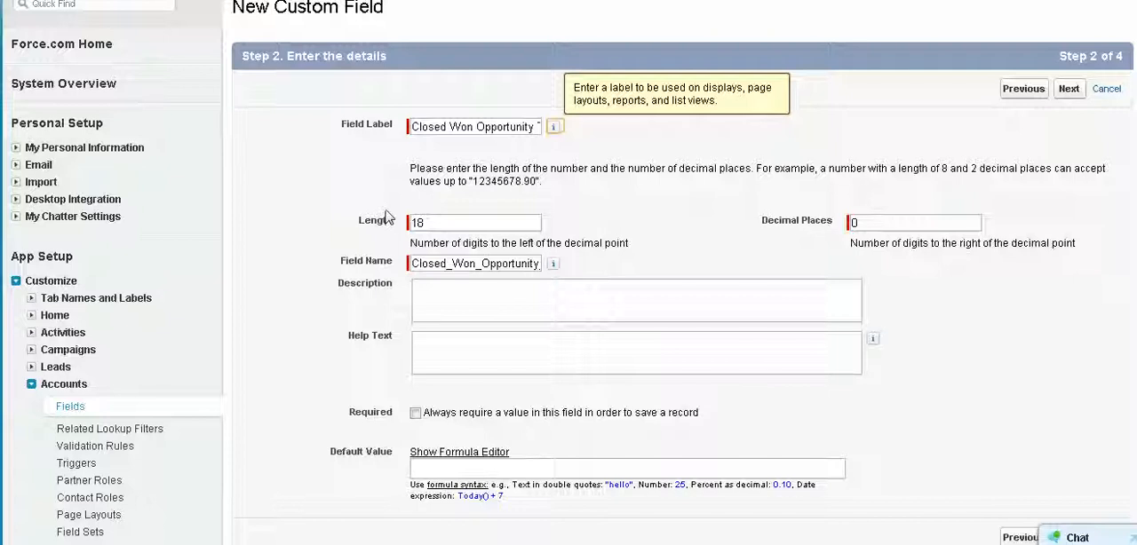
double_click(419, 223)
left_click_drag(889, 221, 795, 224)
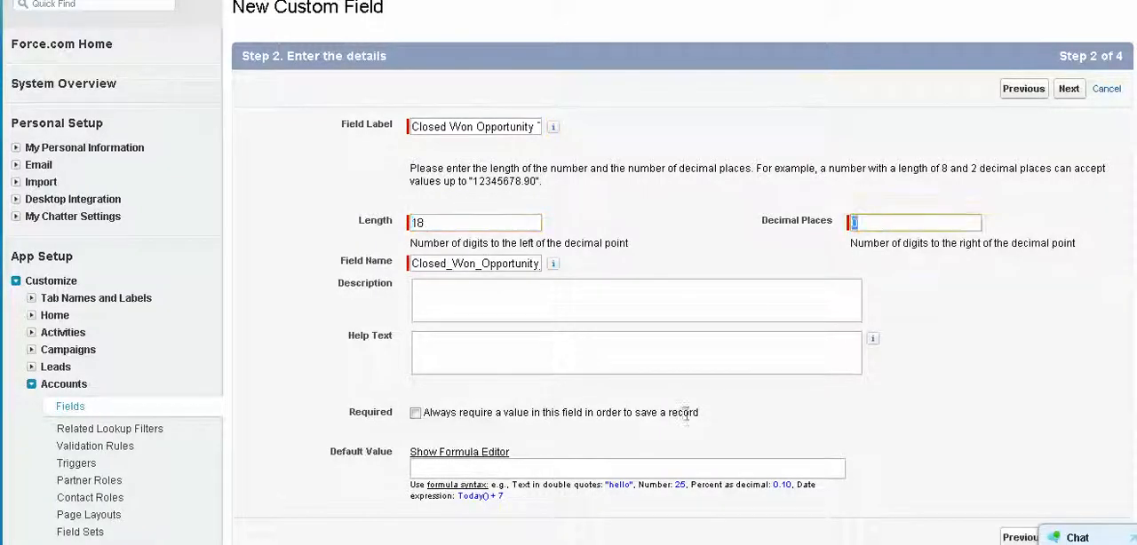
scroll(685, 416, "down", 3)
scroll(688, 419, "up", 4)
left_click(1078, 115)
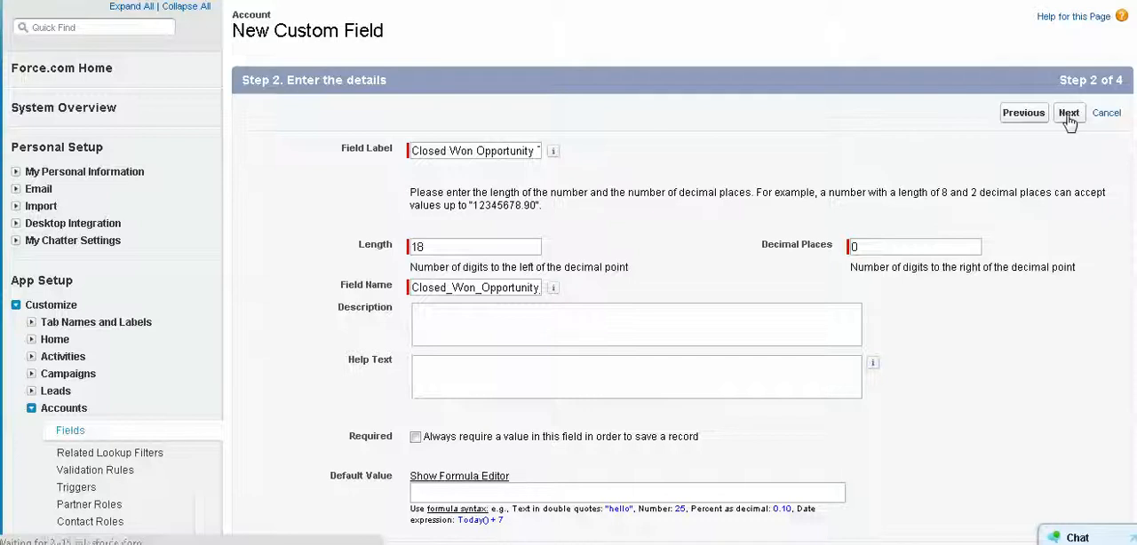
- Keep the field visible to all profiles and included in the Organization Layout, and save it
scroll(577, 357, "down", 2)
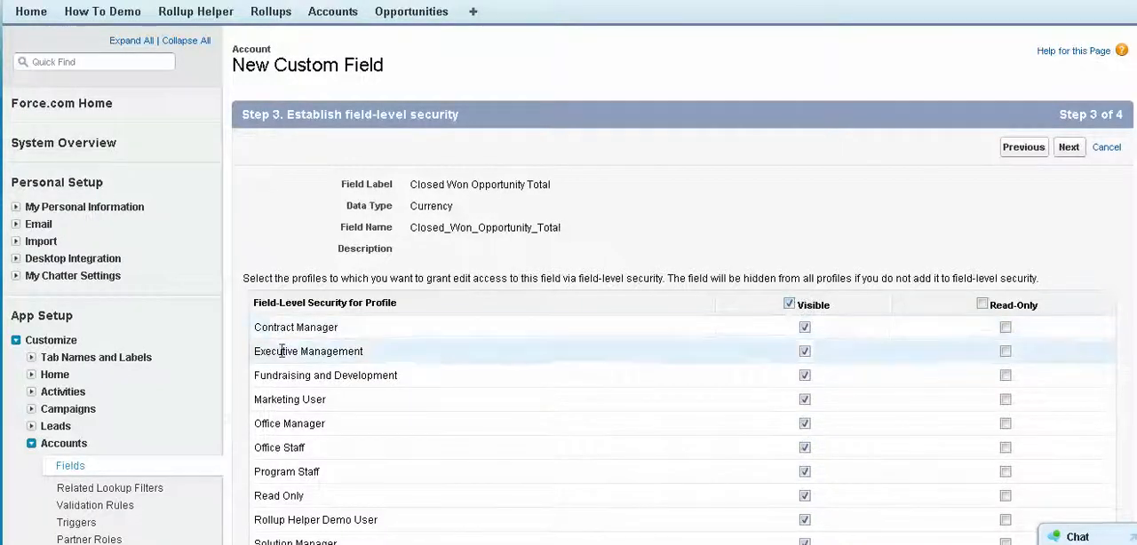
scroll(417, 336, "down", 1)
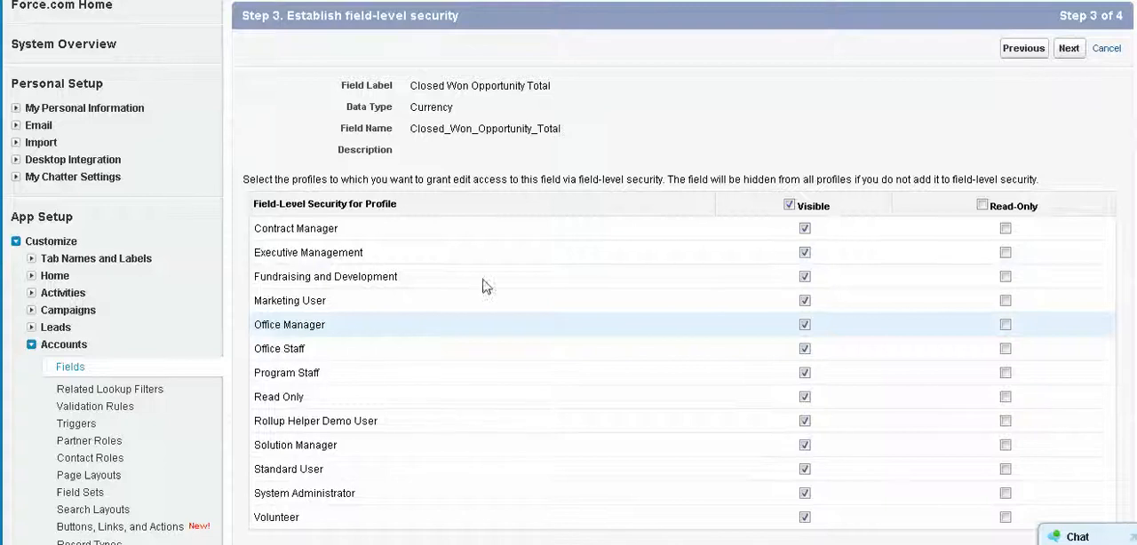
scroll(418, 338, "up", 1)
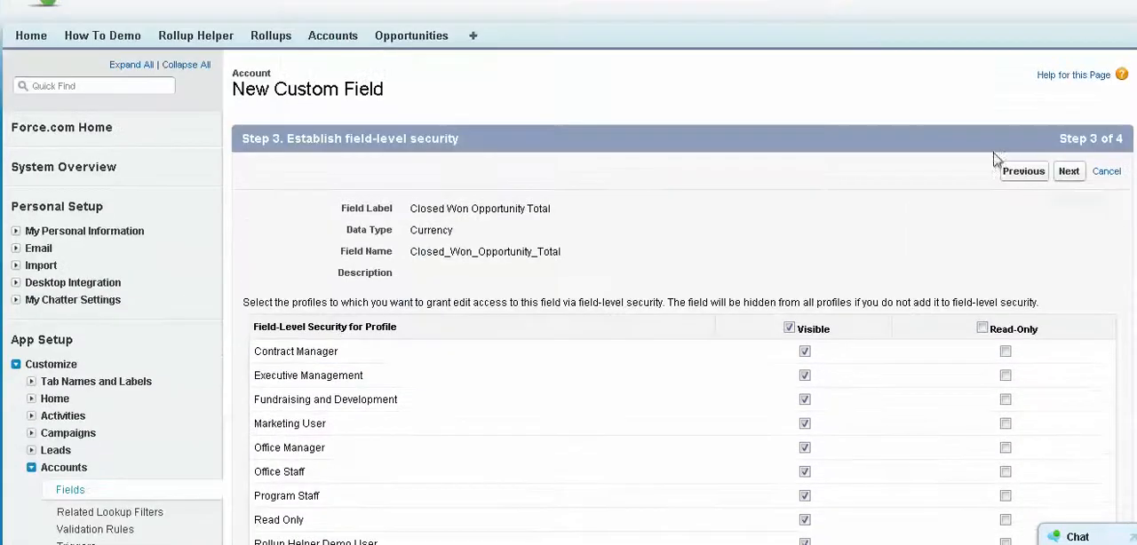
left_click(1070, 172)
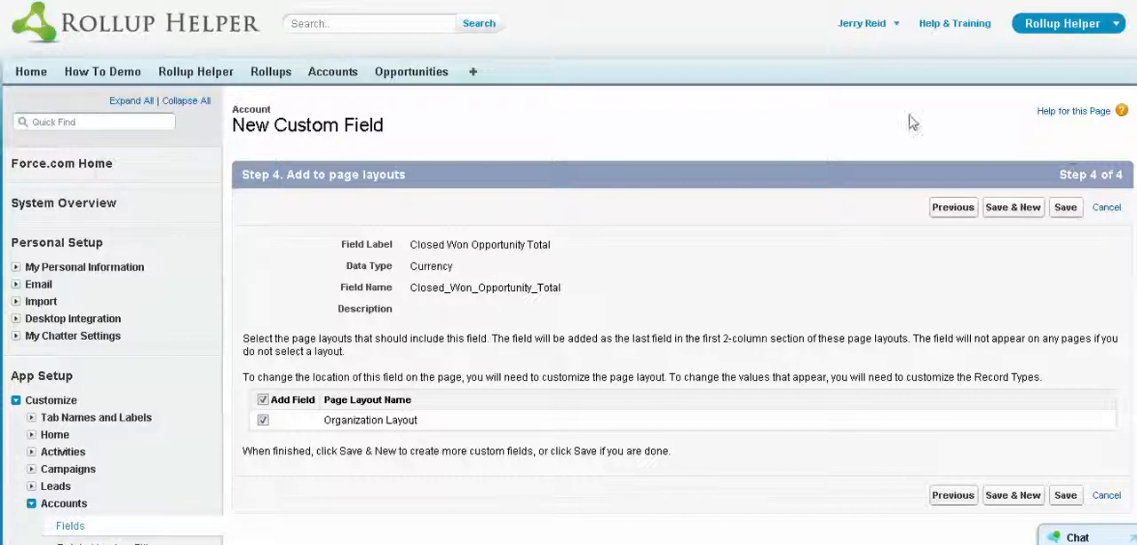
left_click(1067, 210)
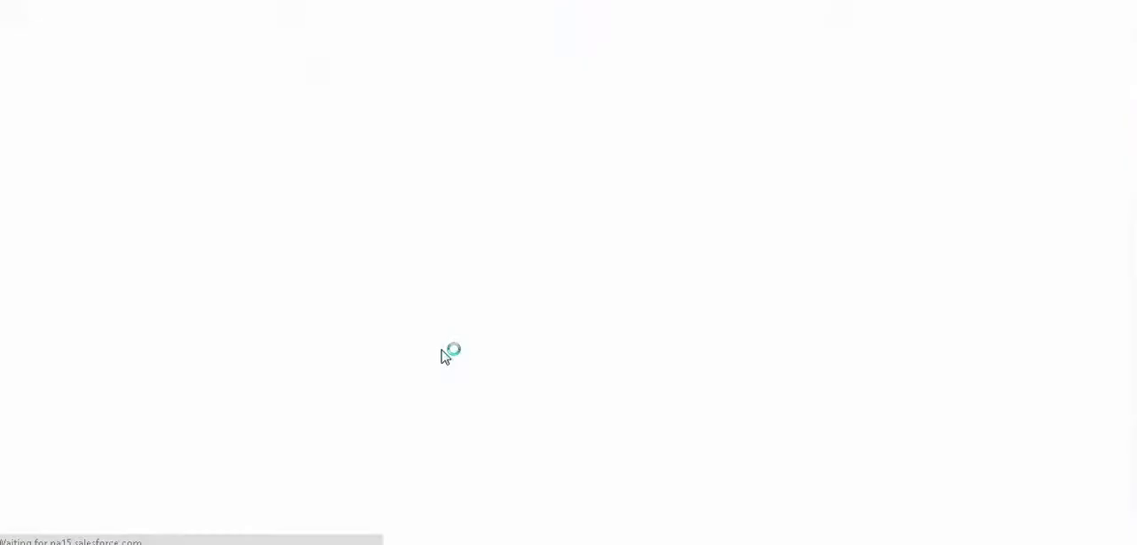